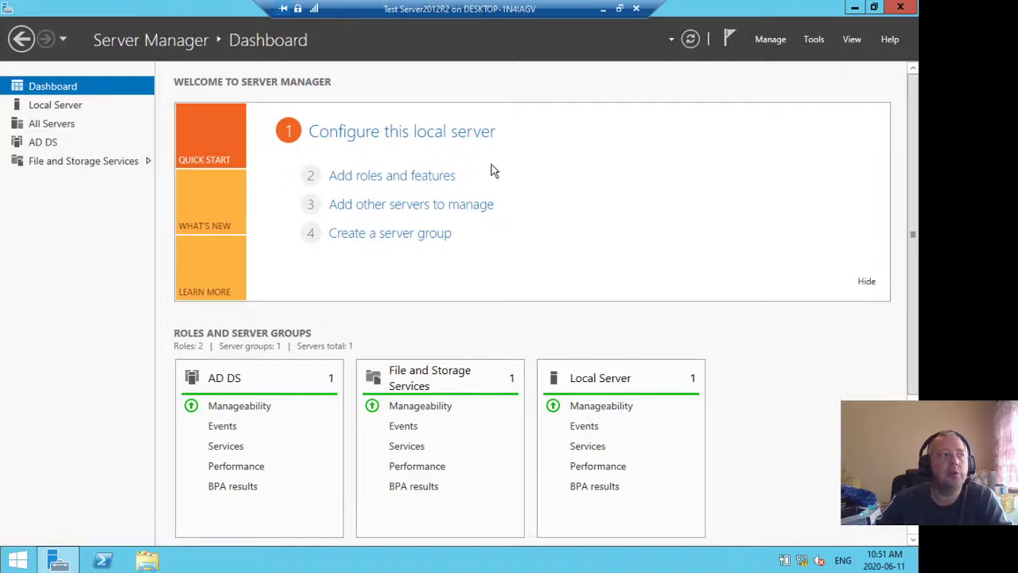
Step: Start adding roles and features with a role-based installation on SERVER2012R2-DC from the server pool
click(419, 177)
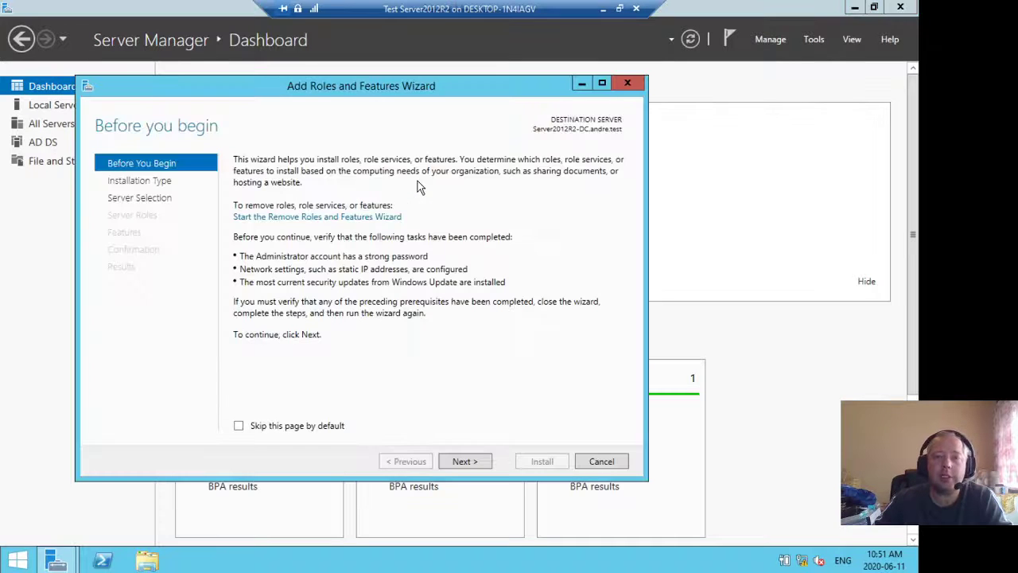
drag(428, 94, 440, 77)
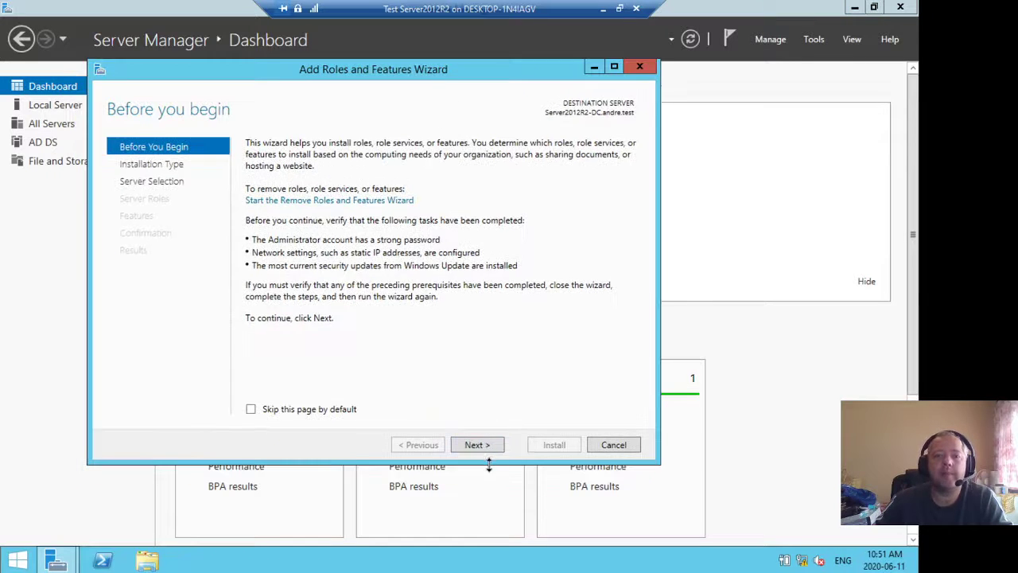
click(485, 446)
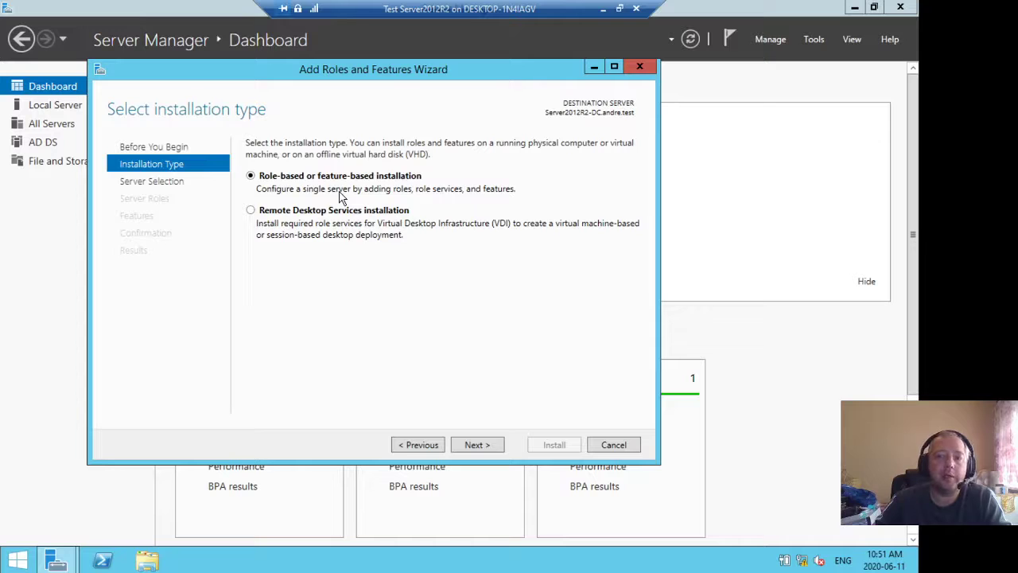
click(475, 444)
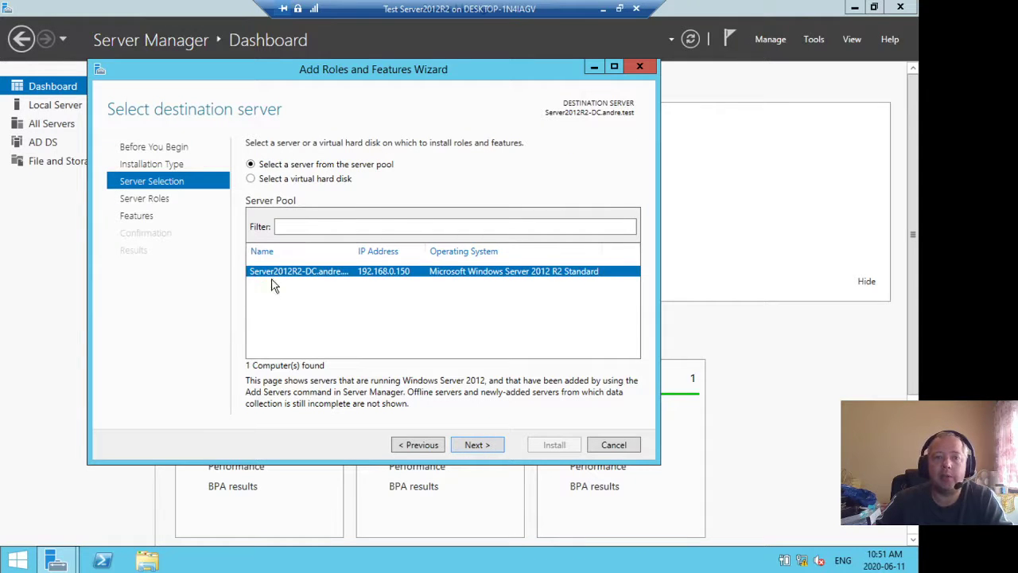
click(477, 445)
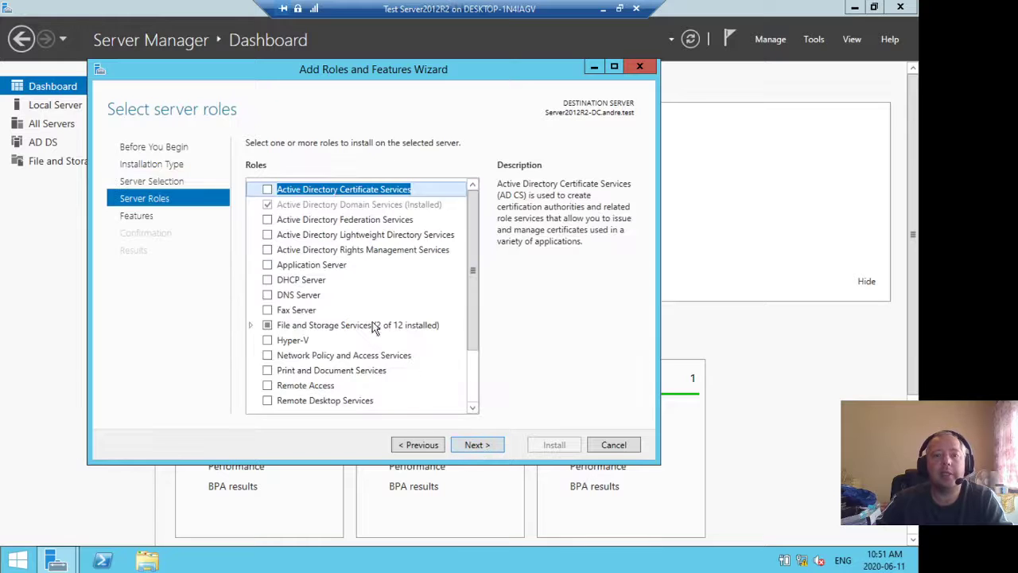
Step: Select the DNS Server role with its required management tools and proceed to the installation confirmation without adding other features
click(268, 295)
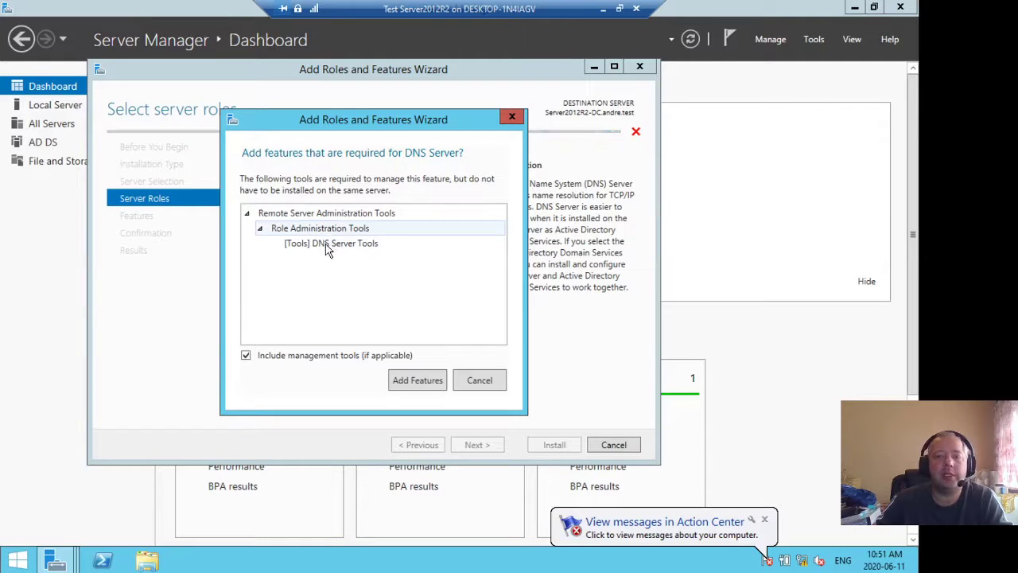
click(402, 377)
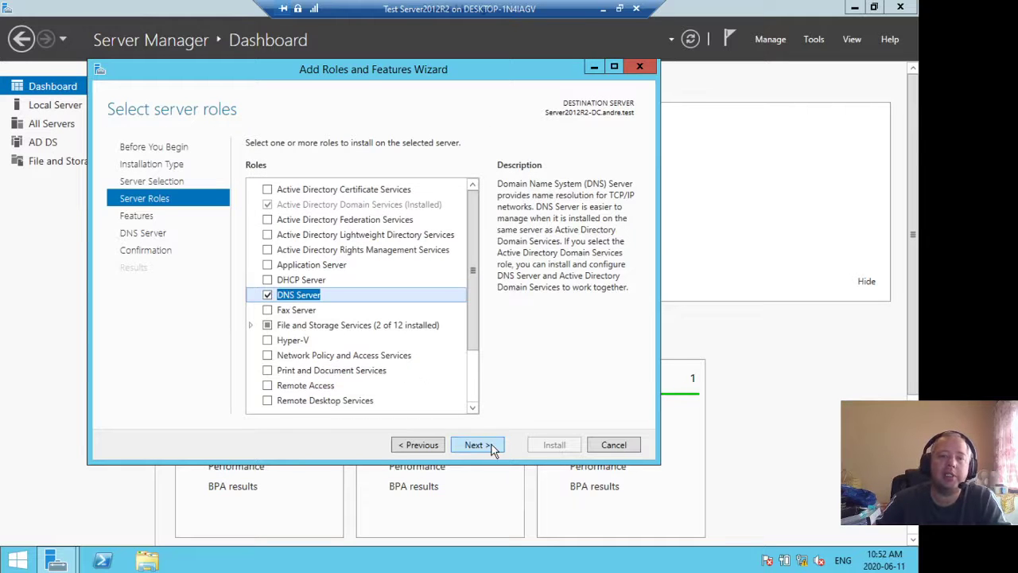
click(491, 447)
click(487, 445)
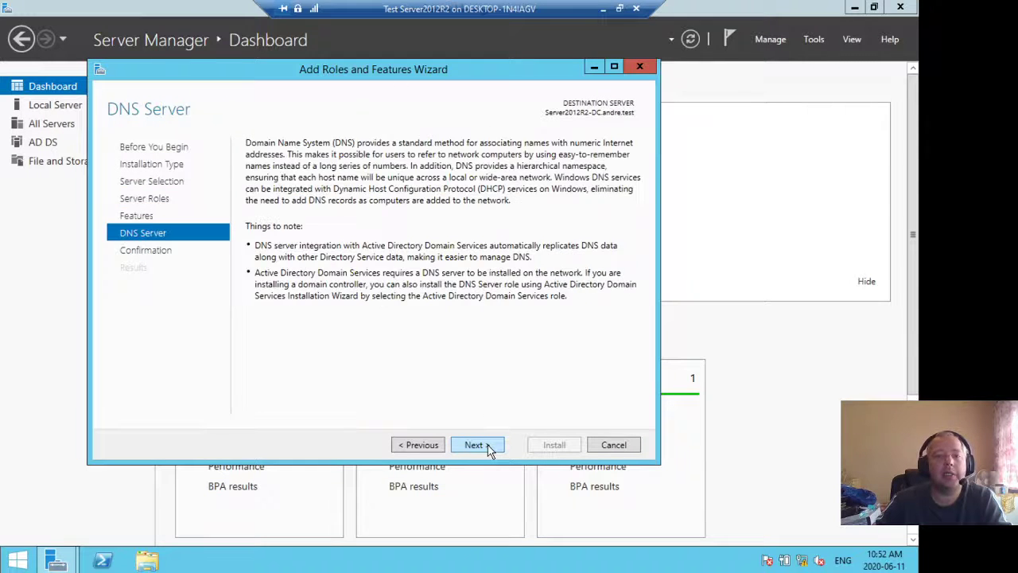
click(488, 444)
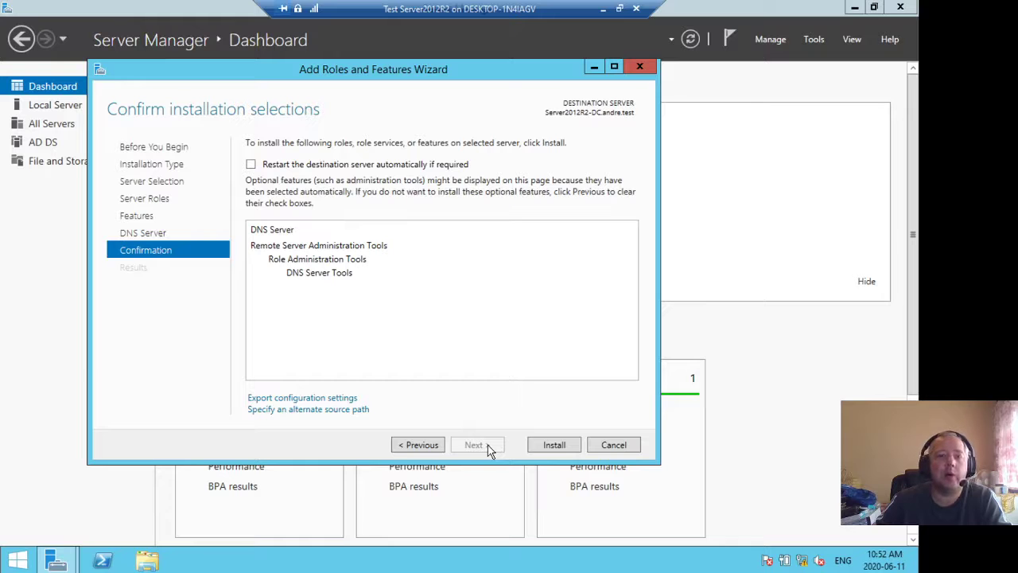
Step: Allow automatic restarts of the destination server, install the DNS Server role and close the wizard
click(358, 170)
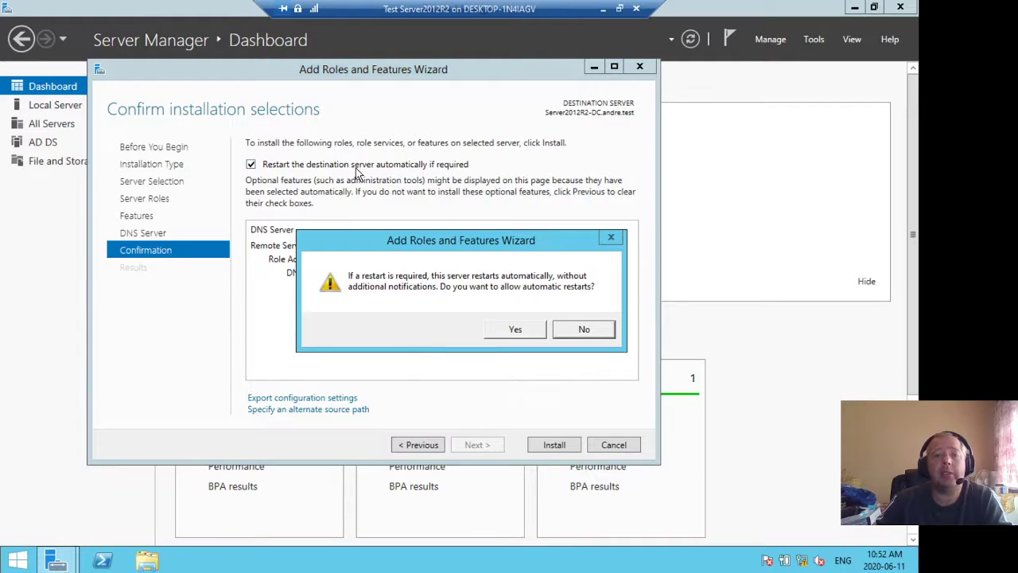
click(519, 335)
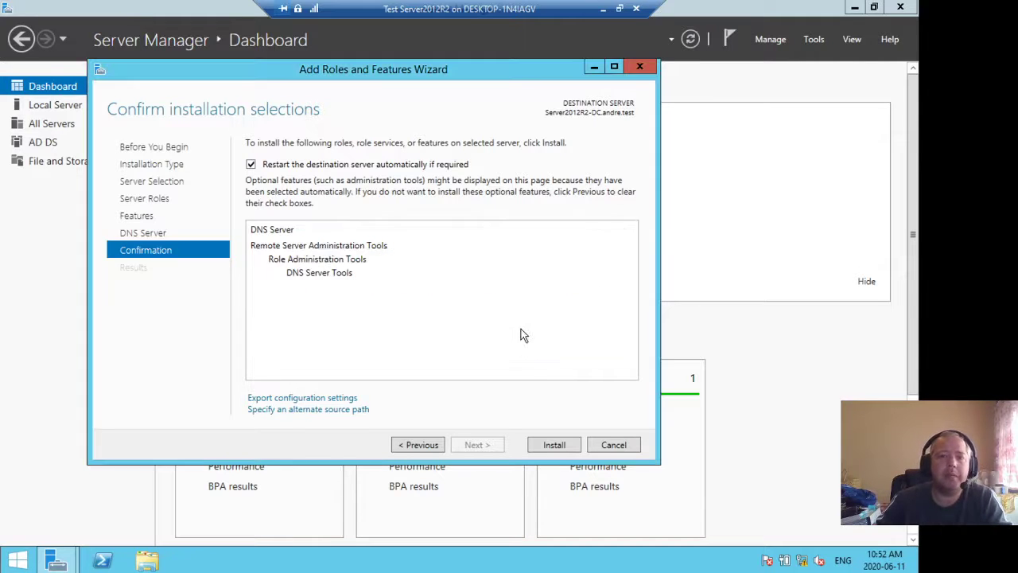
click(553, 450)
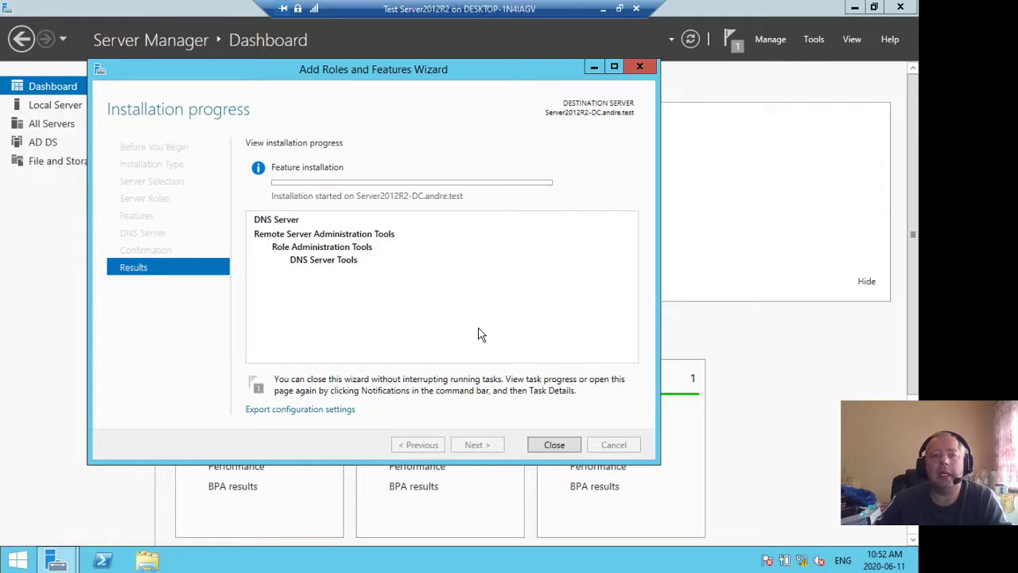
click(547, 448)
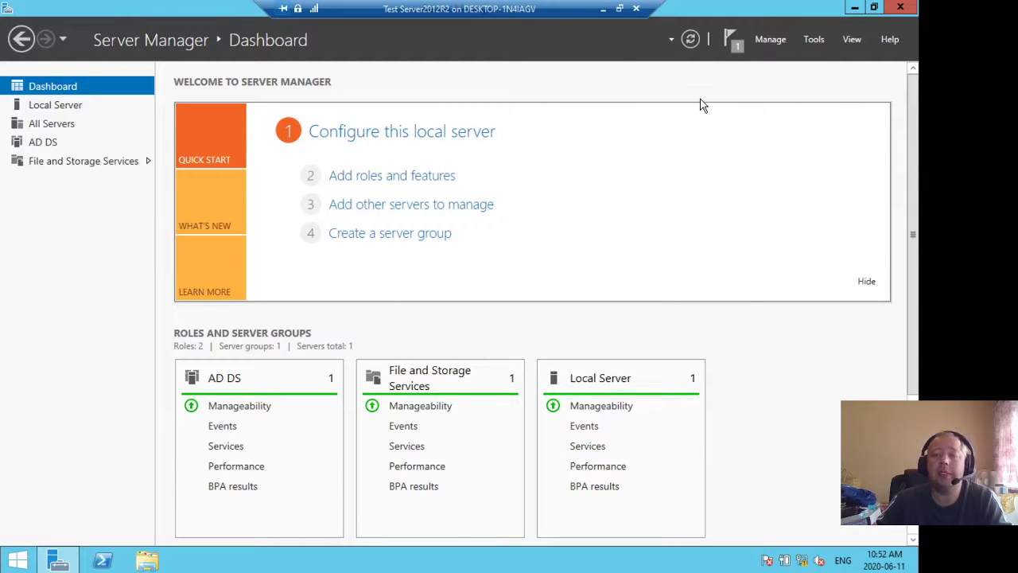
Step: Check the feature installation's status, and refresh the server data to view the DNS role page
click(730, 39)
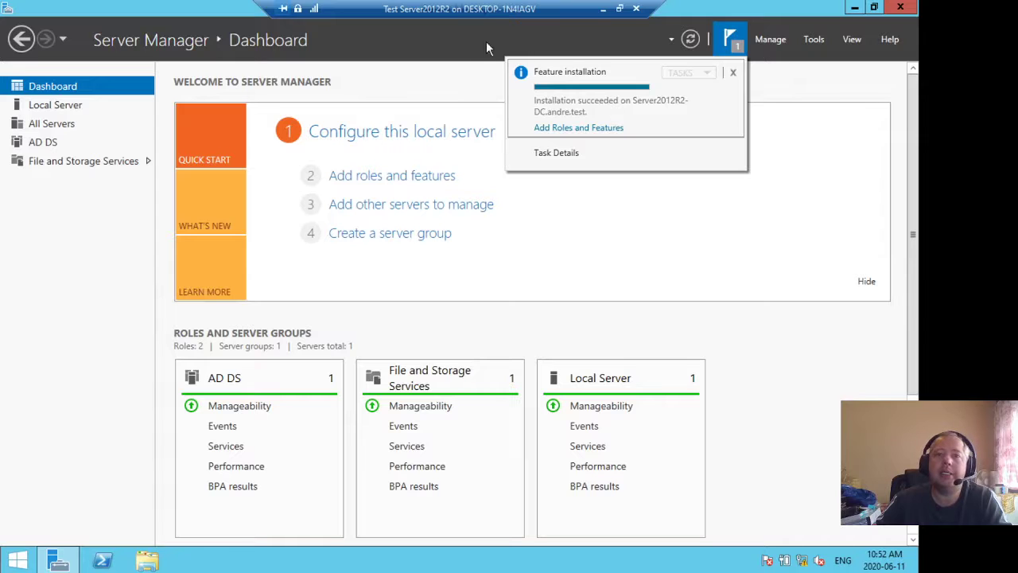
click(613, 43)
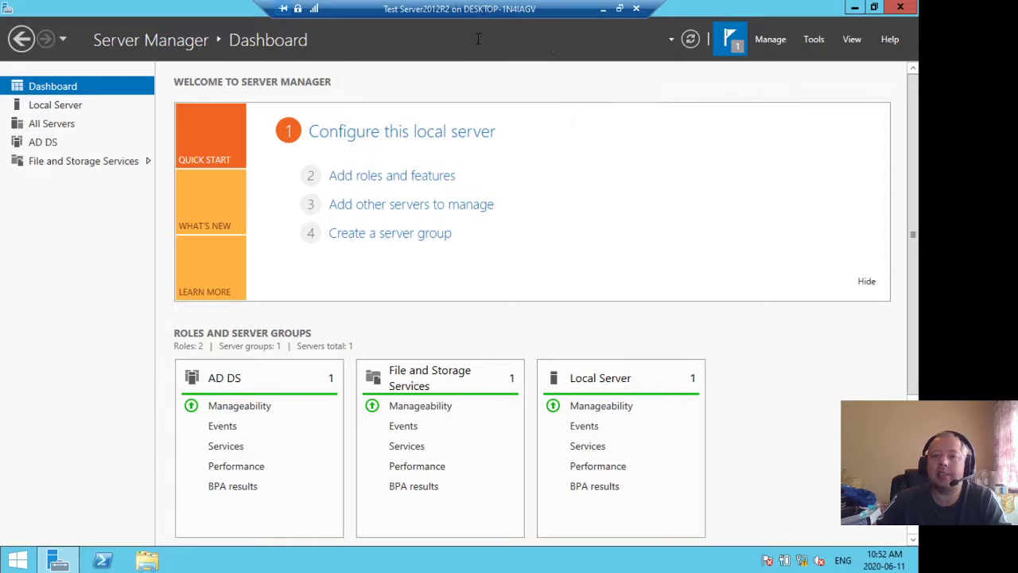
click(689, 41)
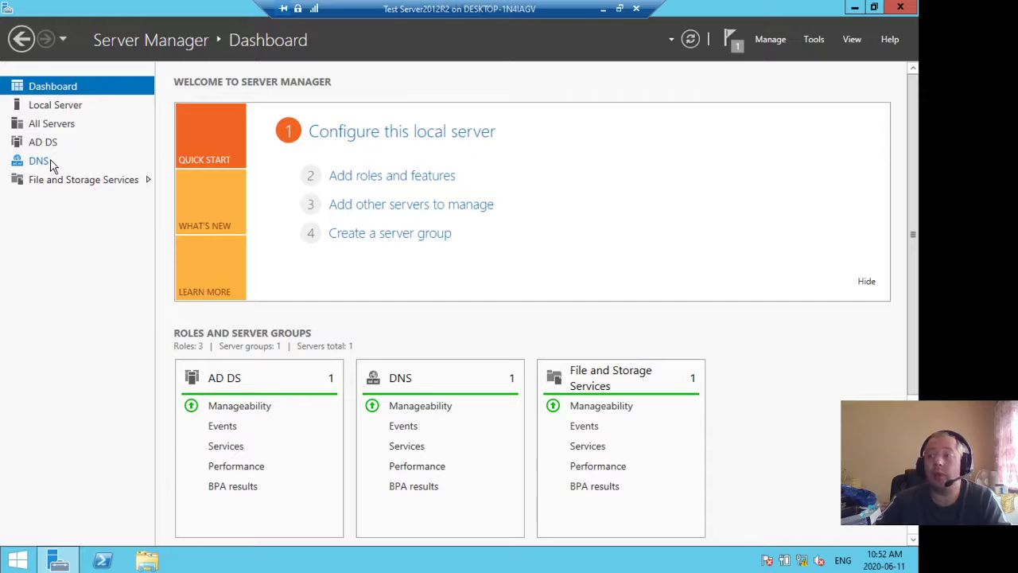
click(40, 161)
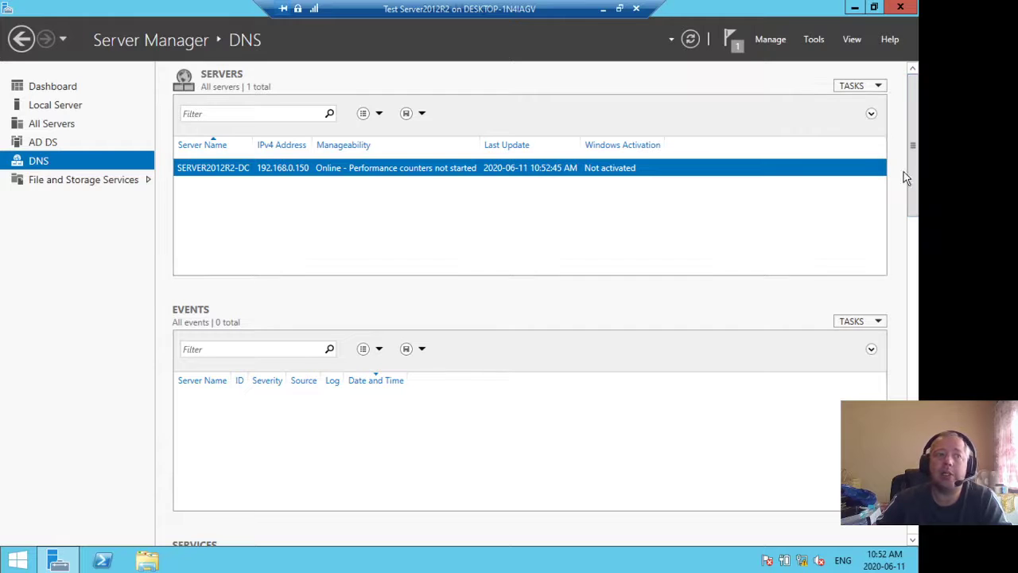
drag(912, 178, 873, 131)
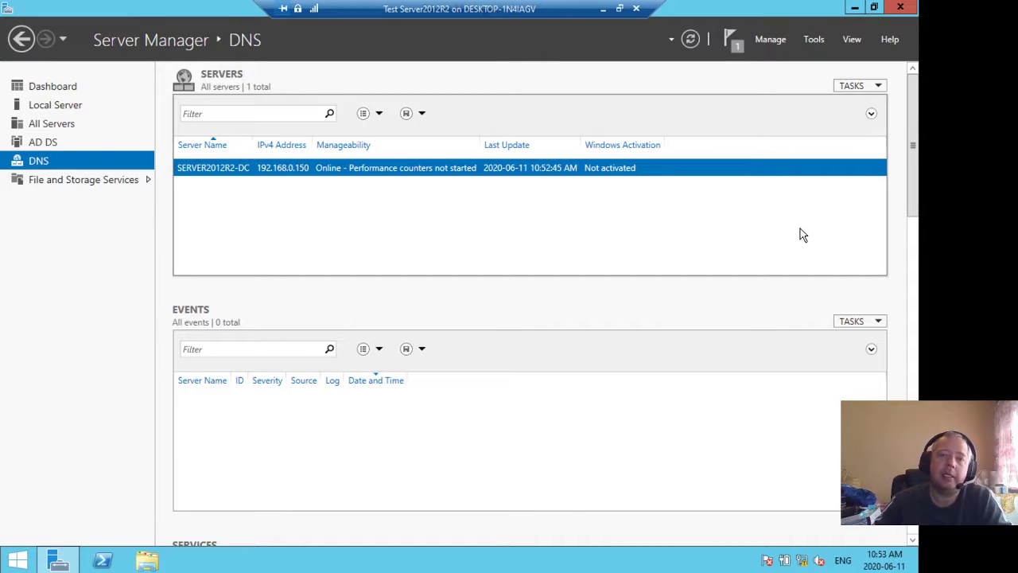
Step: Open DNS Manager in a maximized window and widen its console tree
click(815, 40)
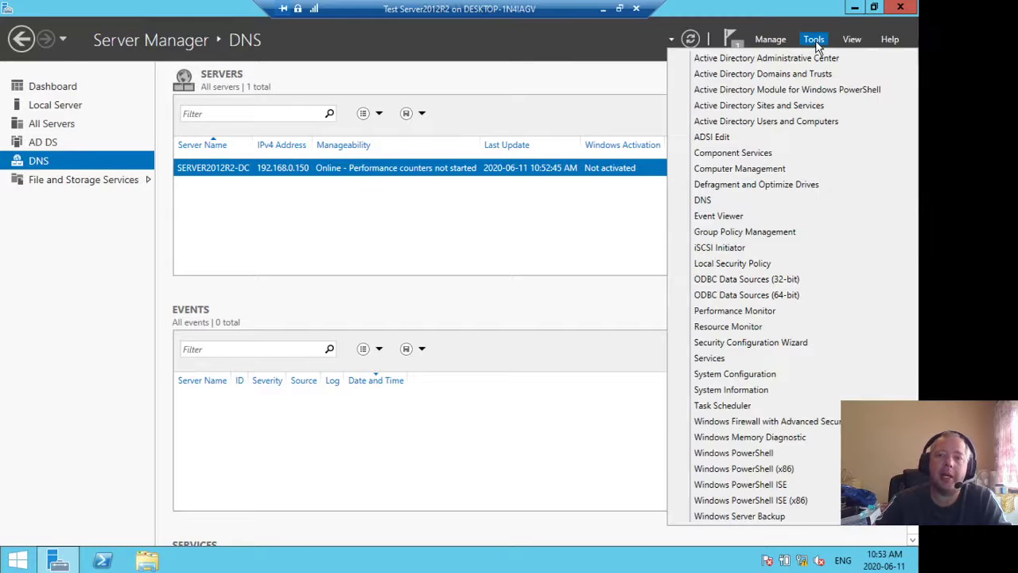
click(721, 202)
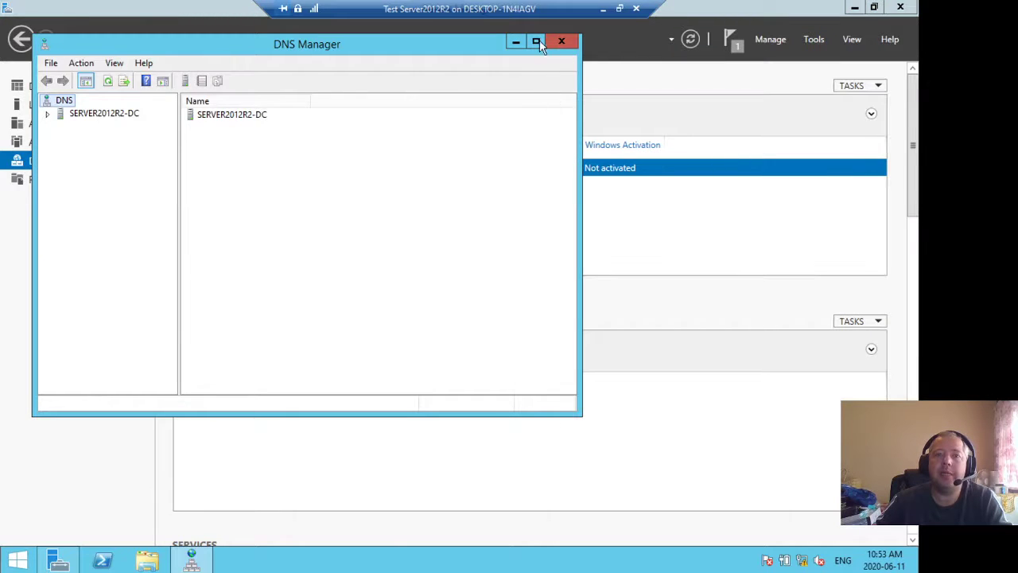
click(537, 41)
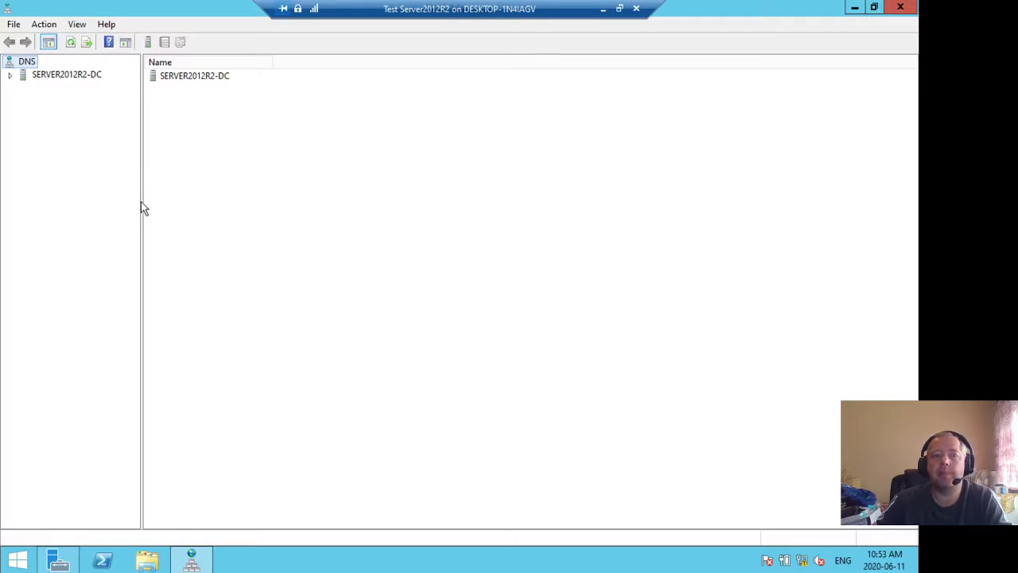
drag(141, 202, 196, 206)
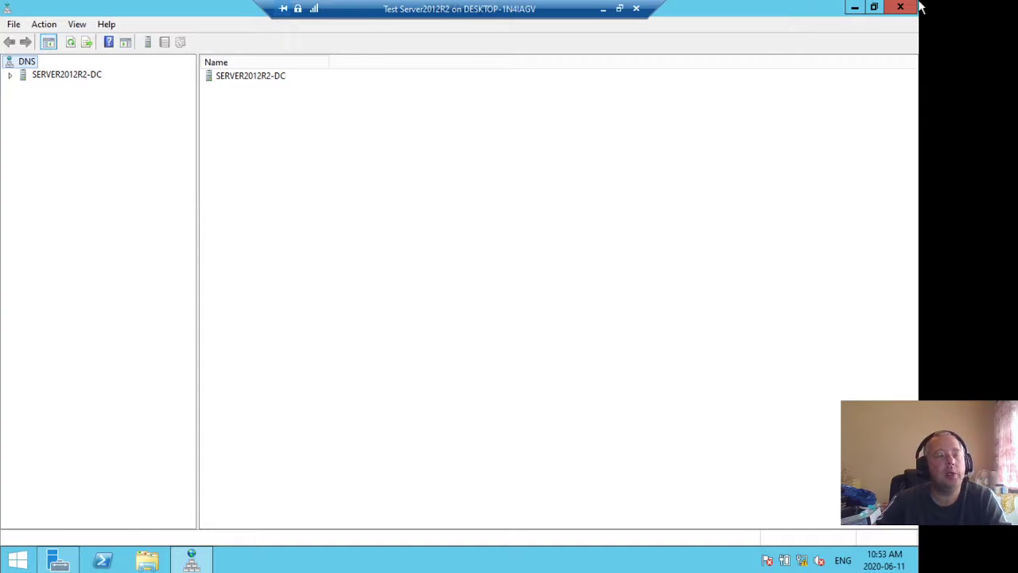
drag(764, 12, 734, 90)
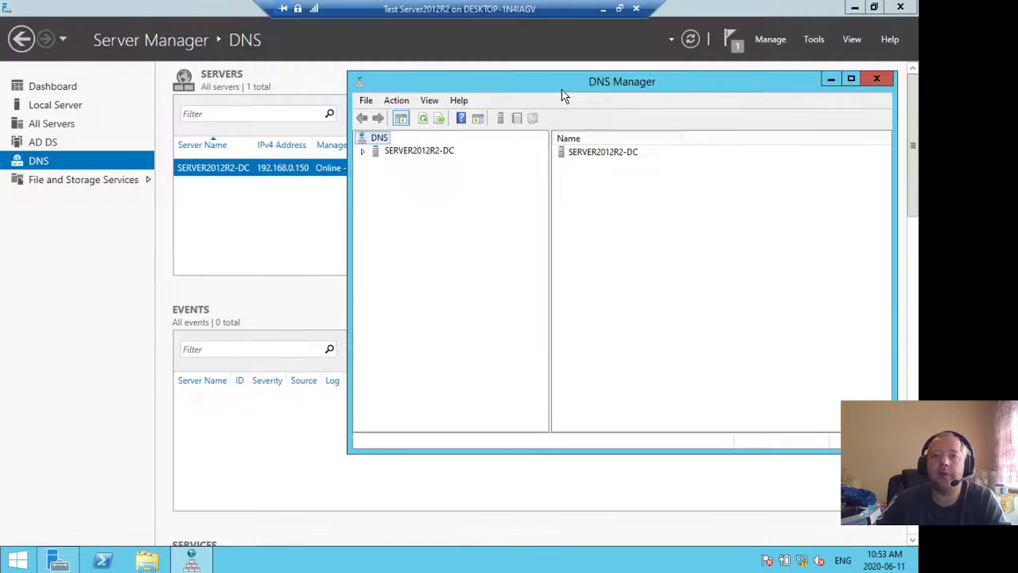
double_click(707, 84)
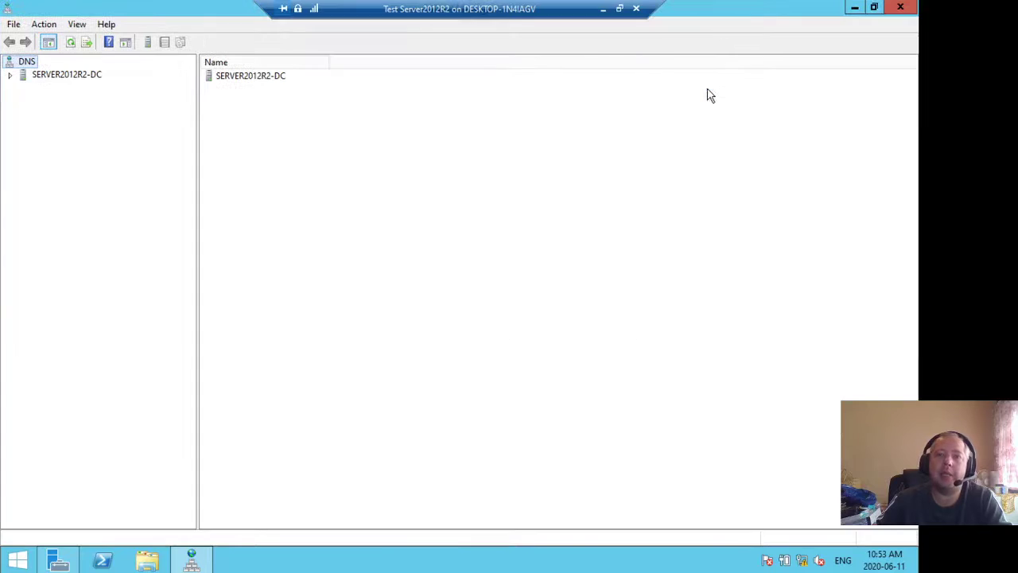
Step: Expand SERVER2012R2-DC and review its Forward Lookup Zones, Reverse Lookup Zones and Conditional Forwarders
click(59, 76)
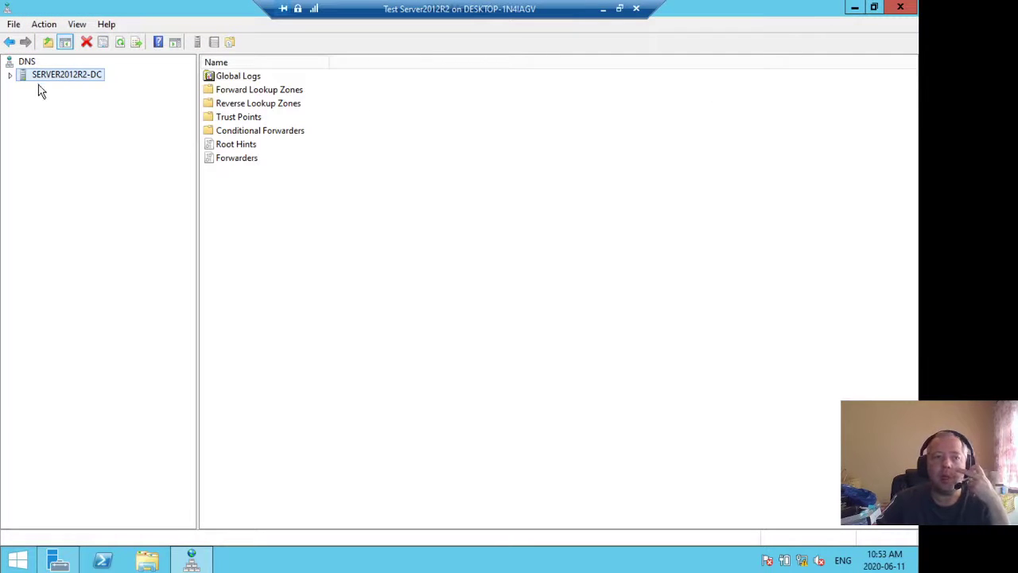
click(10, 74)
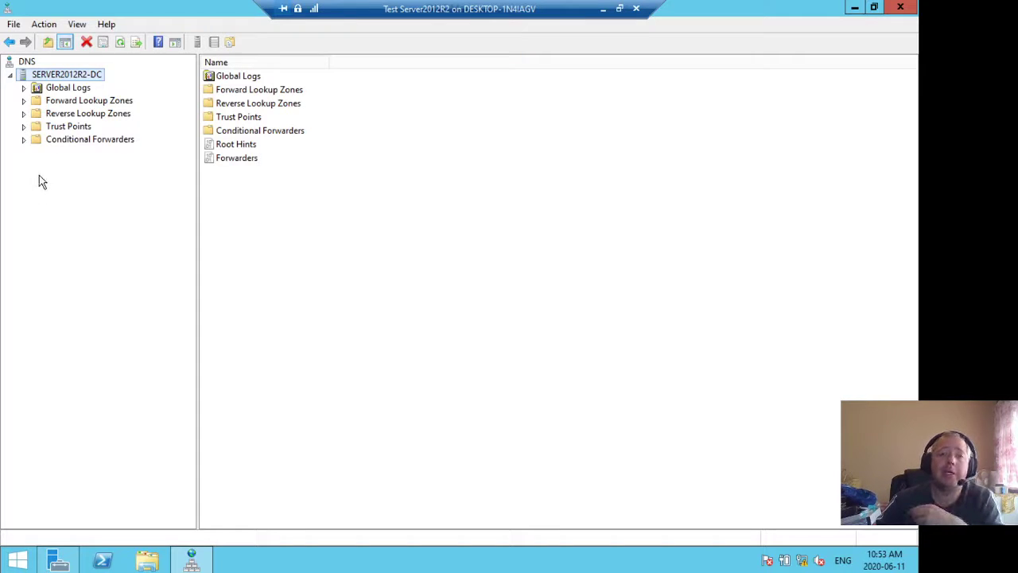
click(76, 103)
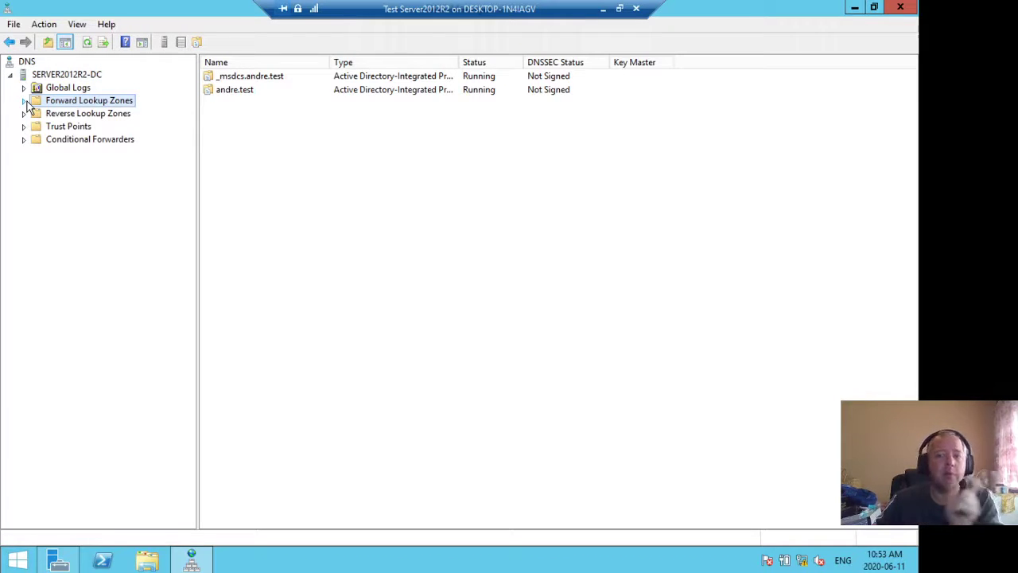
click(79, 116)
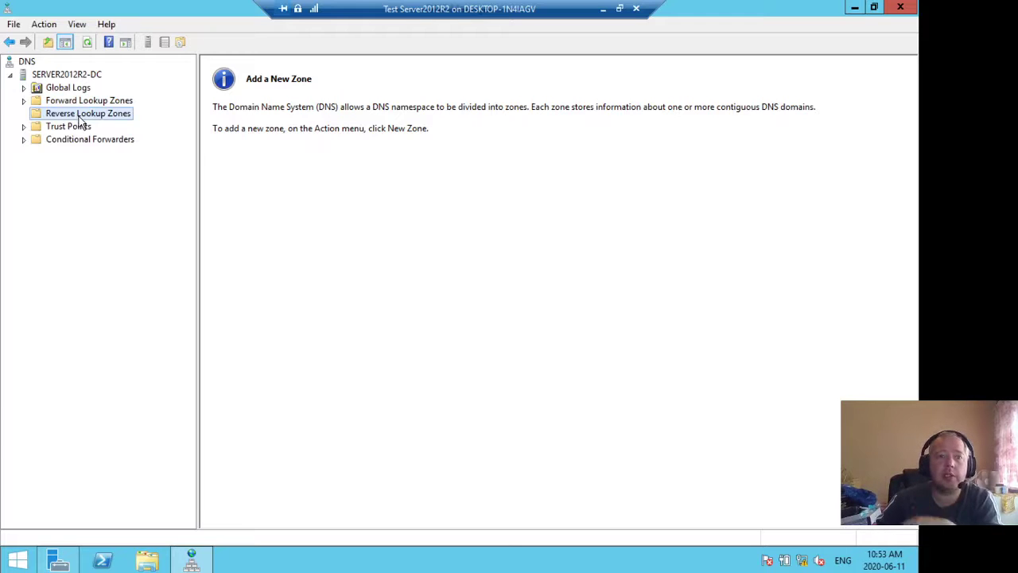
click(88, 143)
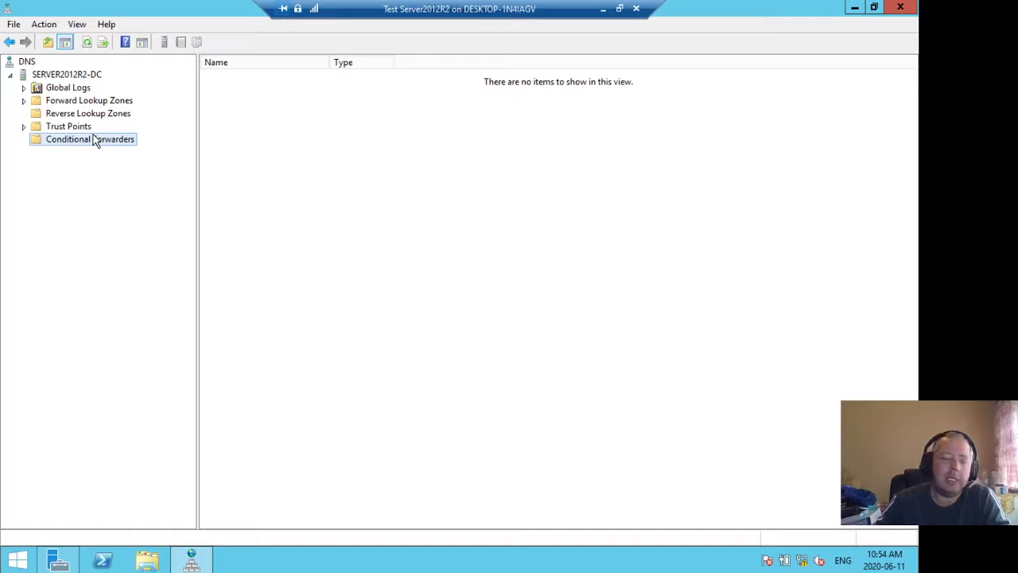
Step: Expand Forward Lookup Zones and examine the records in _msdcs.andre.test and andre.test, including the server2012r2-dc host record
click(89, 102)
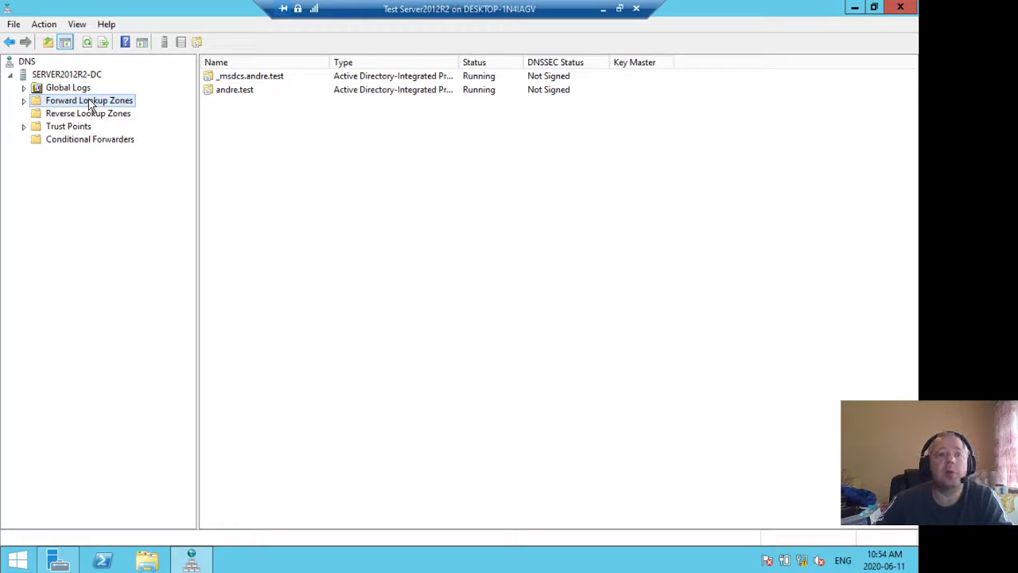
click(24, 101)
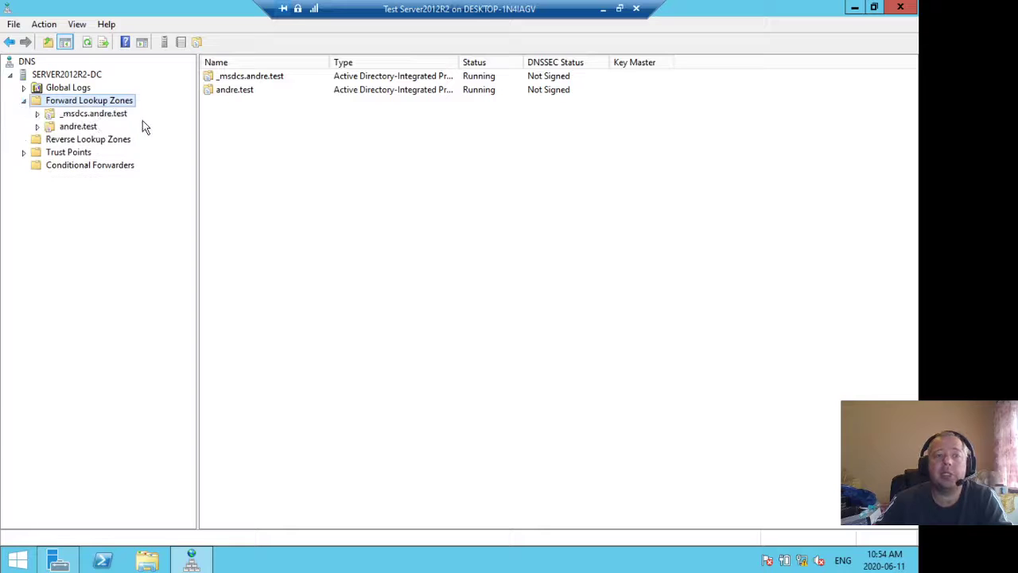
click(92, 116)
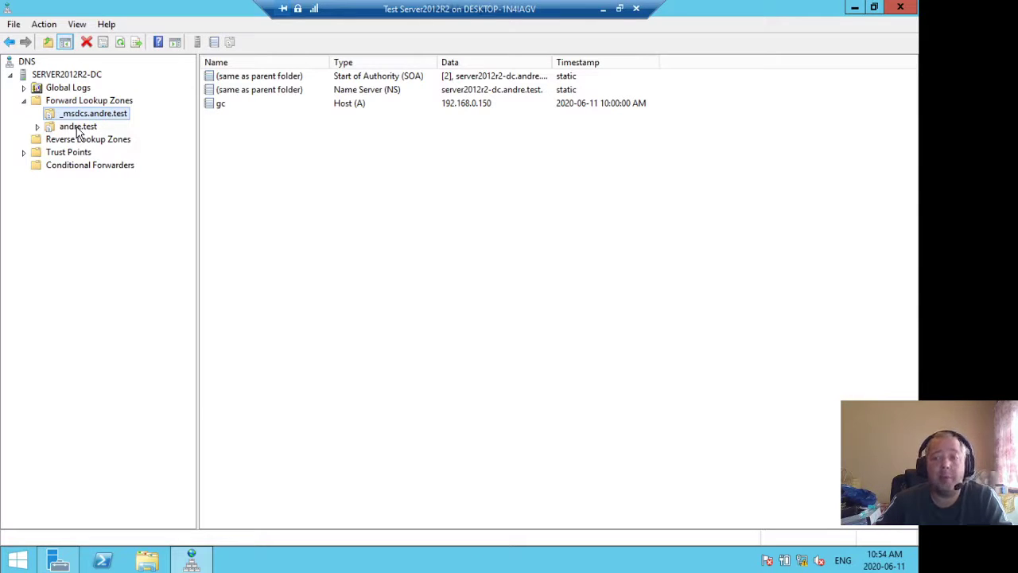
click(78, 128)
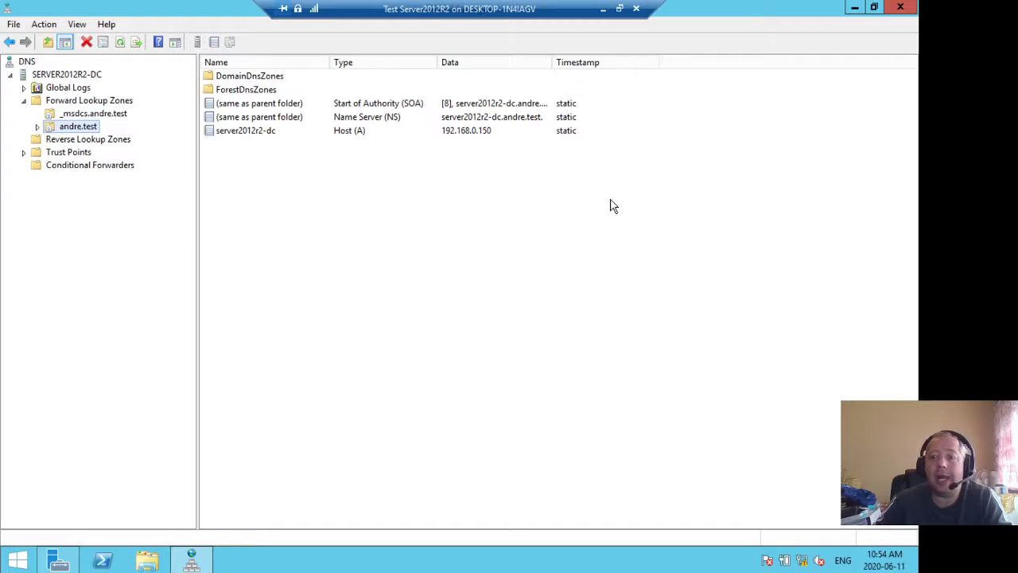
click(253, 134)
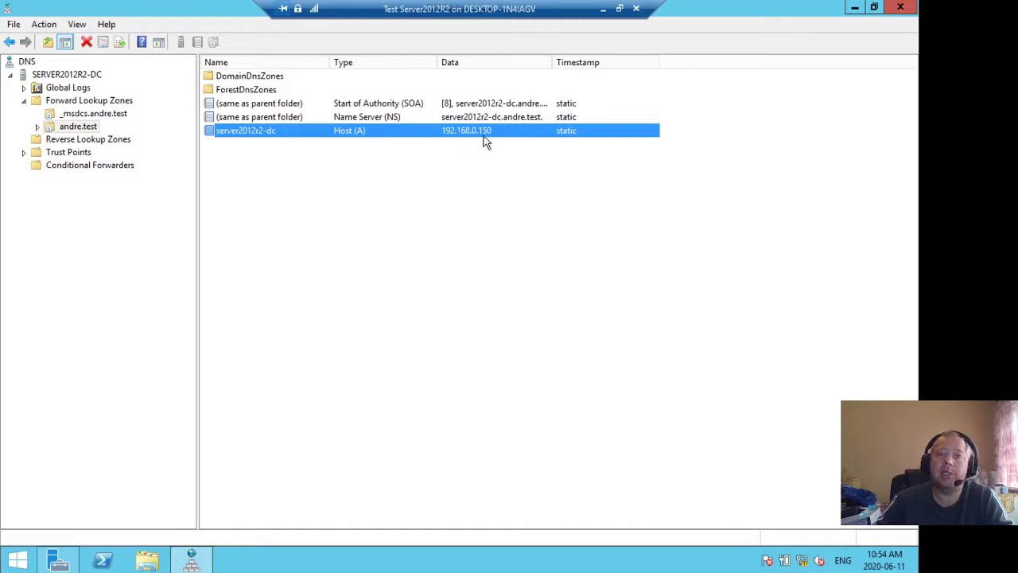
click(486, 191)
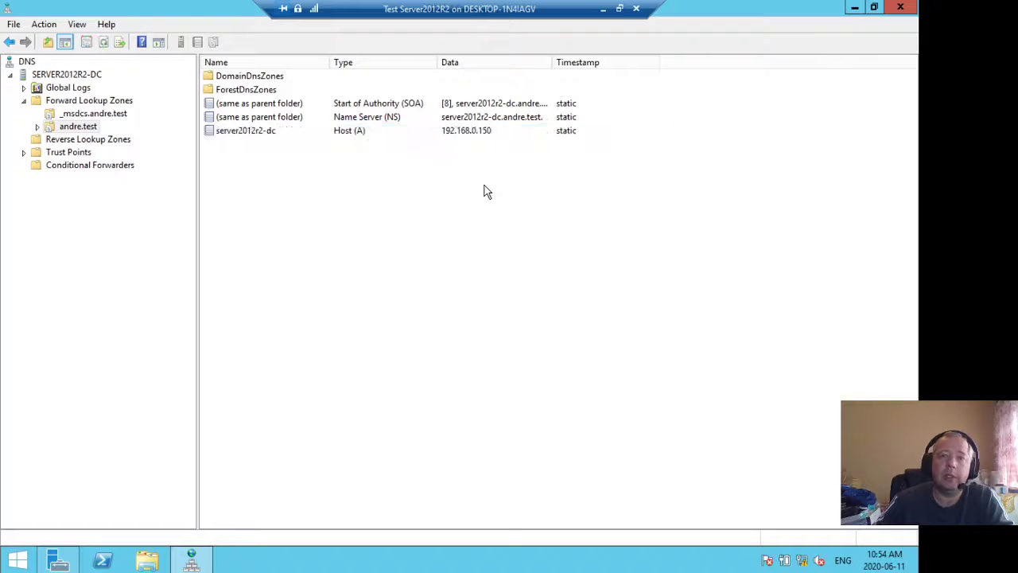
Step: Try to add a host (A) record named "Andre laptop tst" with IP address 192.168.0.50 to the andre.test zone
right_click(302, 191)
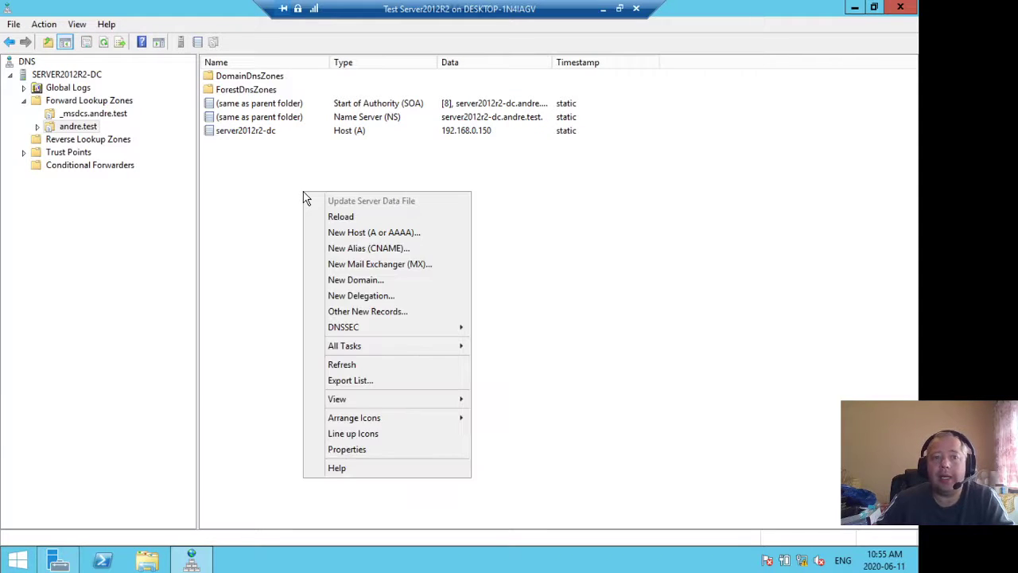
click(400, 232)
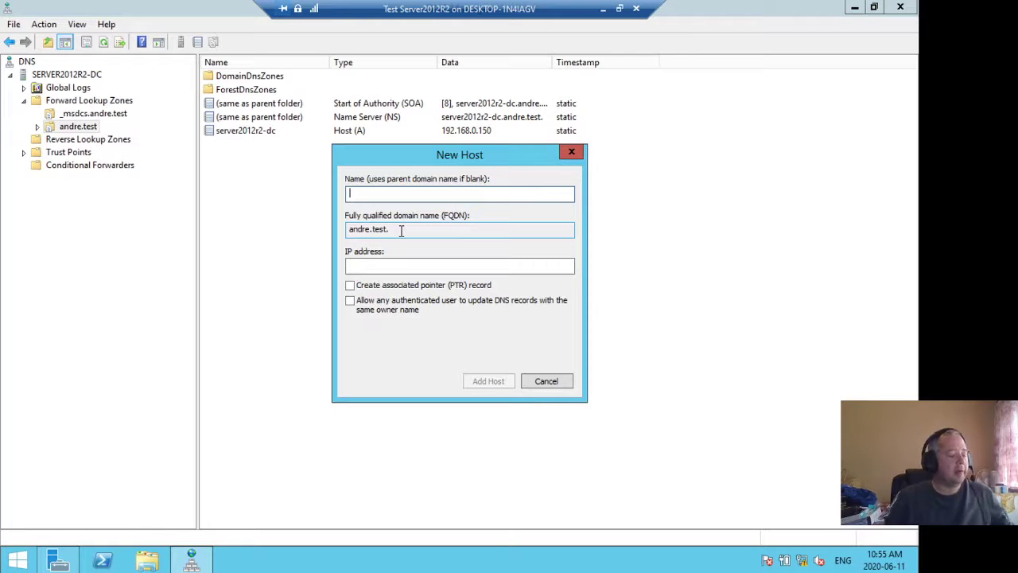
text(Andr)
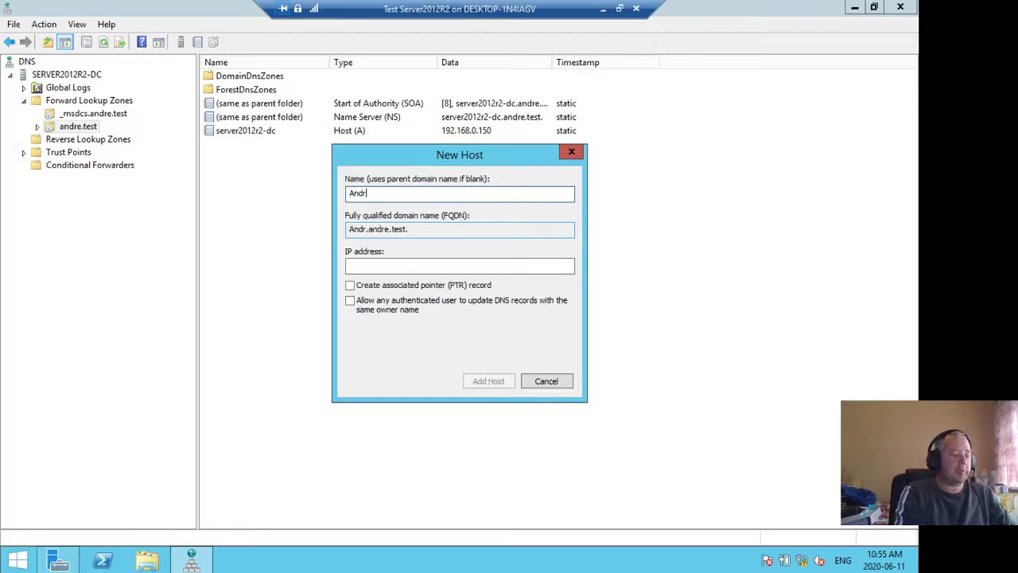
text(e laptop tst)
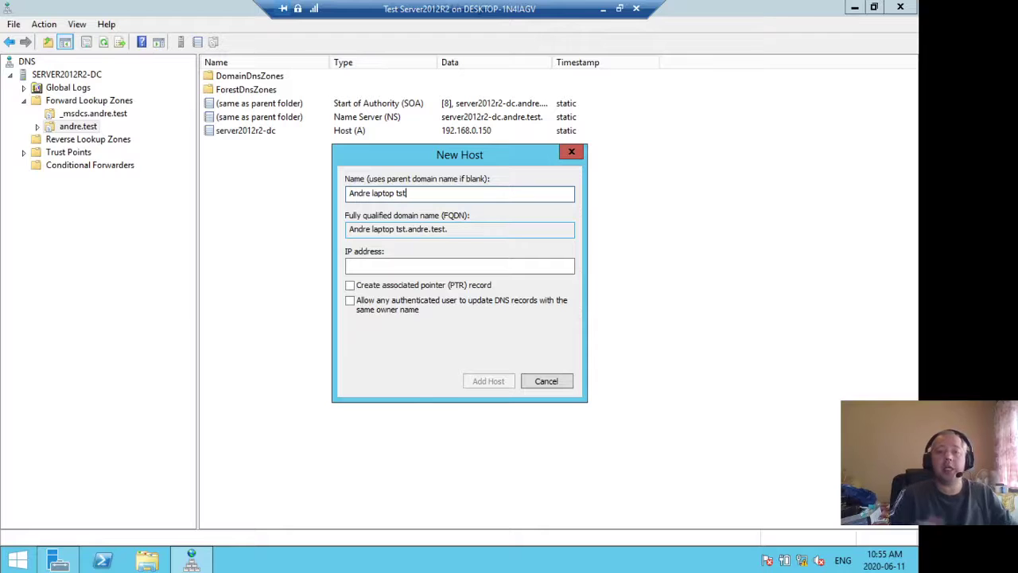
click(414, 268)
key(Num_Lock)
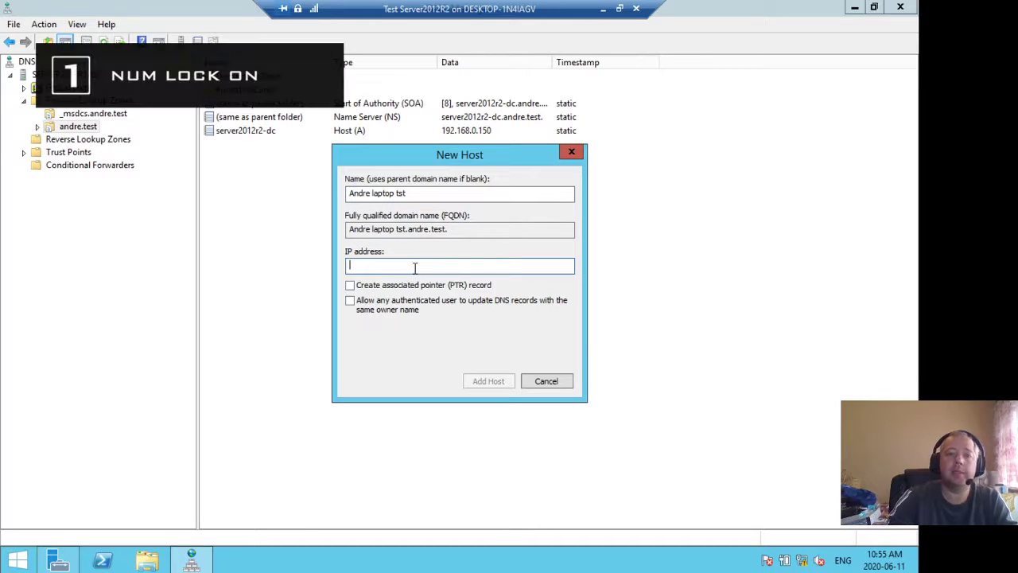
text(192.168.0.0)
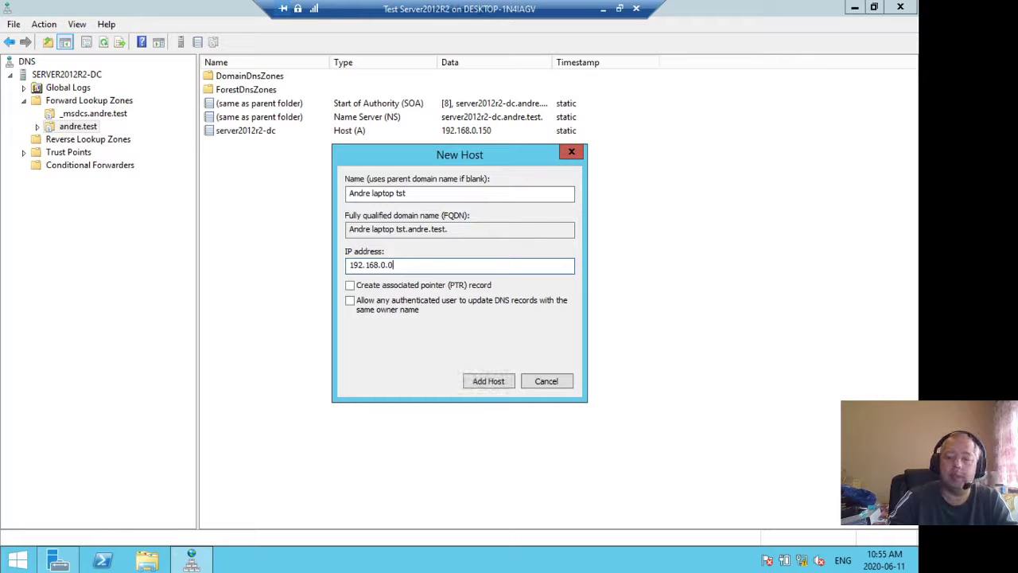
key(BackSpace)
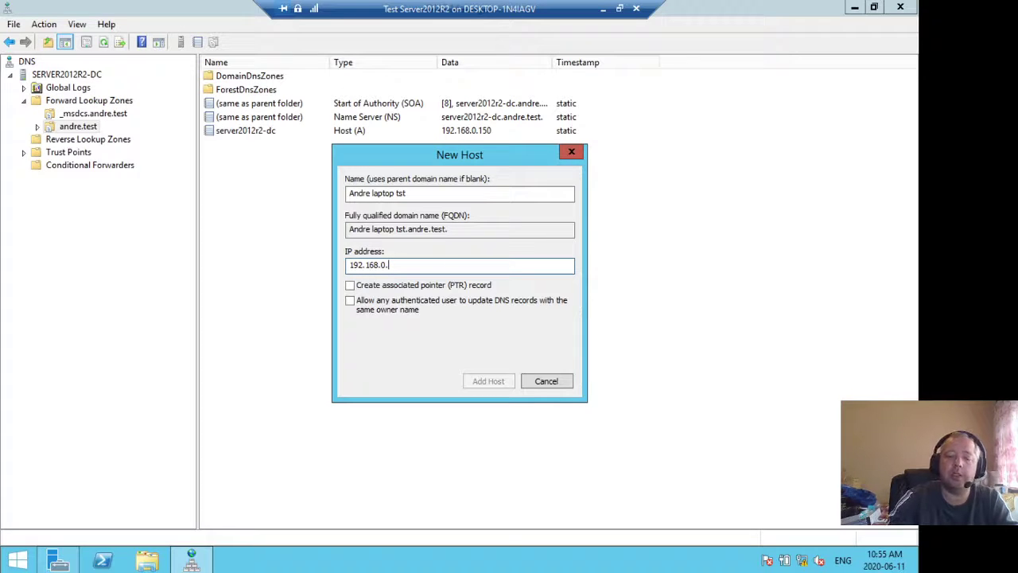
text(50)
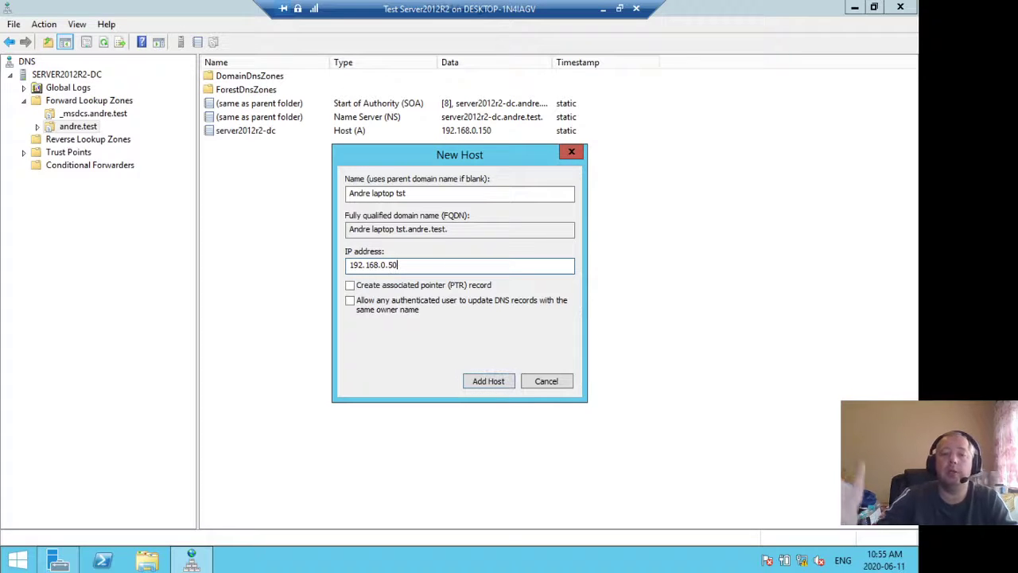
click(493, 382)
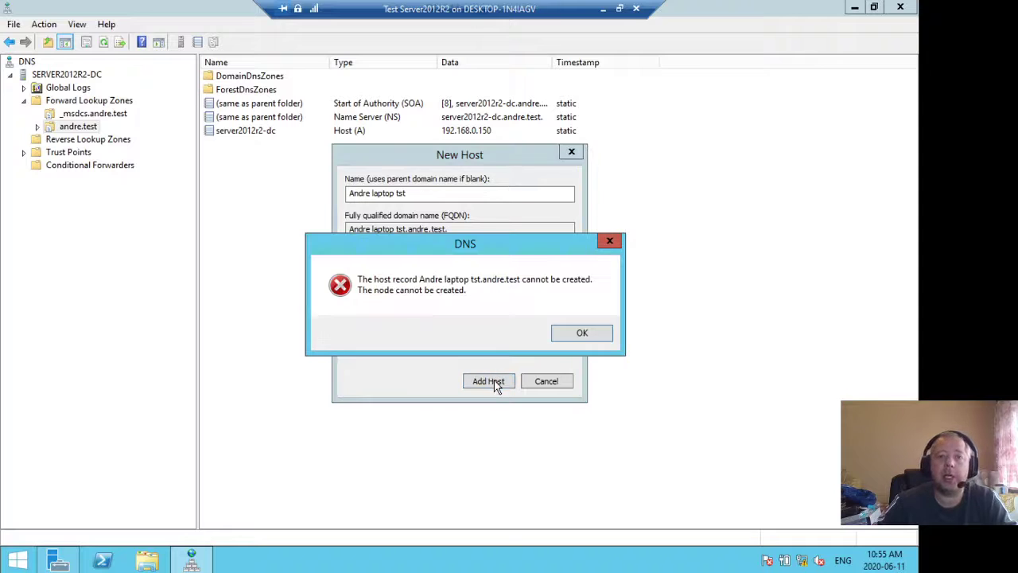
click(583, 334)
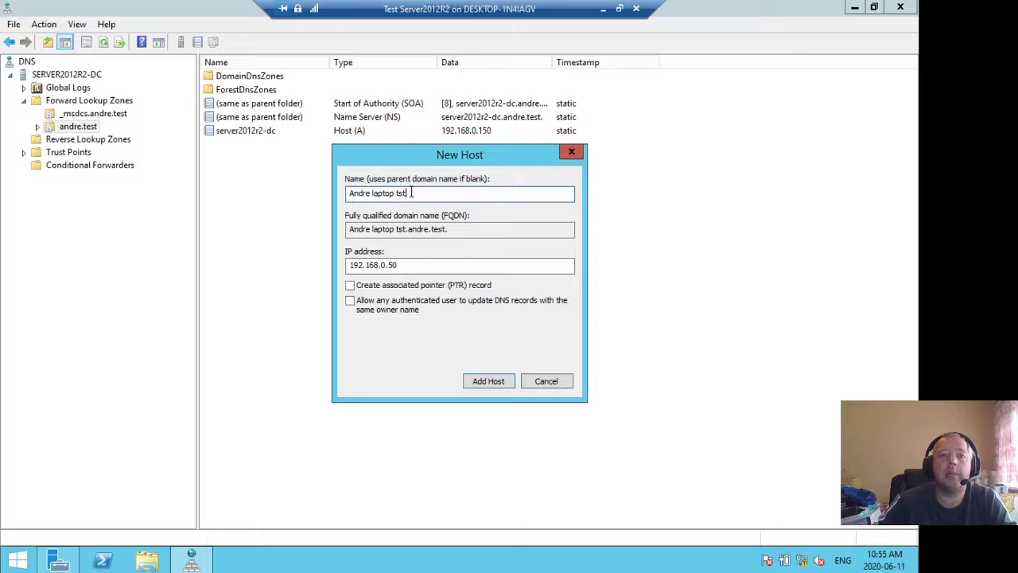
Step: Shorten the new host's name to "Andre", add the record to andre.test, and close the New Host dialog
key(BackSpace)
key(BackSpace)
key(BackSpace)
key(BackSpace)
key(BackSpace)
key(BackSpace)
key(BackSpace)
key(BackSpace)
key(BackSpace)
key(BackSpace)
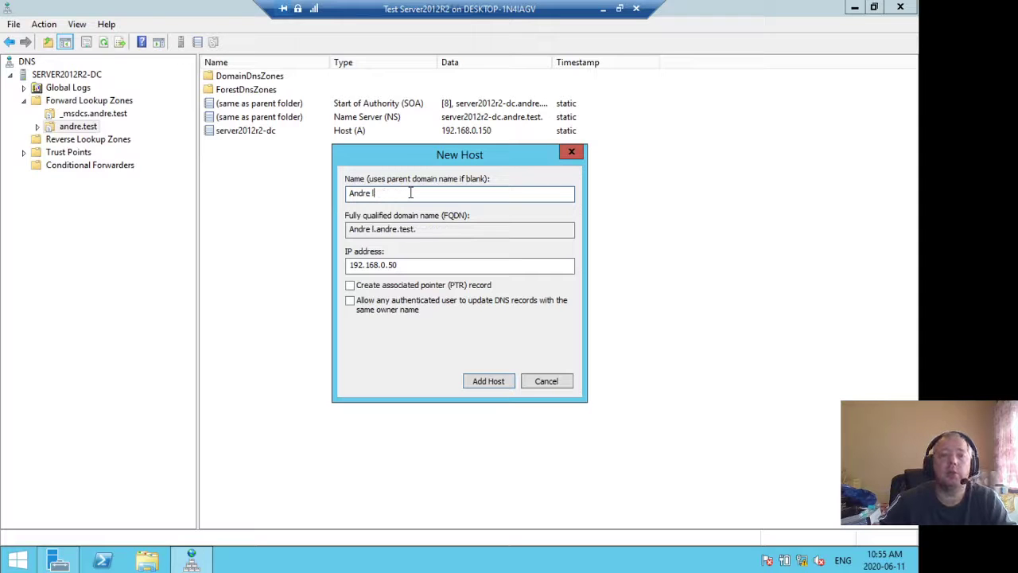
key(BackSpace)
key(BackSpace)
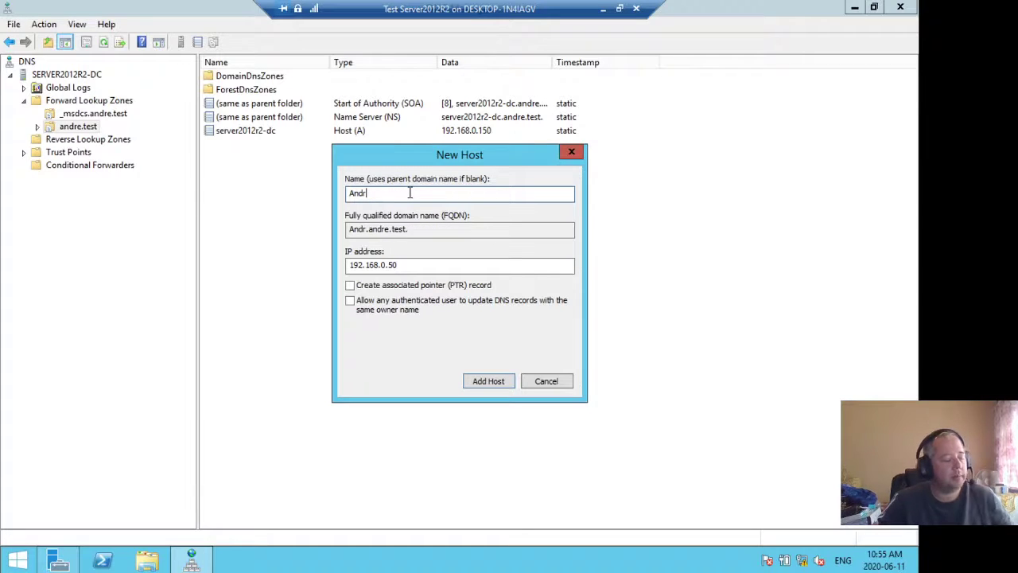
text(e)
click(493, 382)
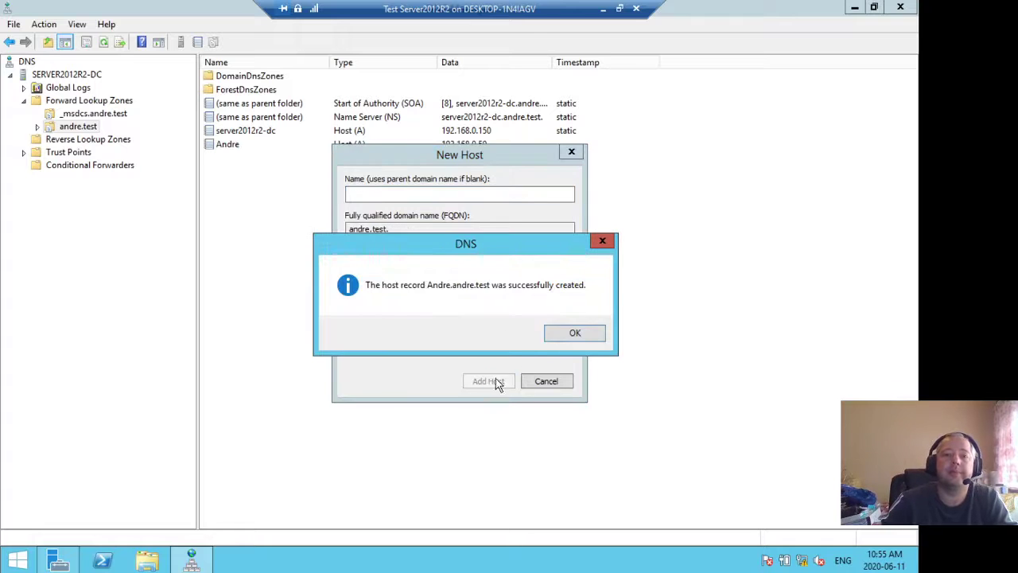
click(569, 333)
click(548, 381)
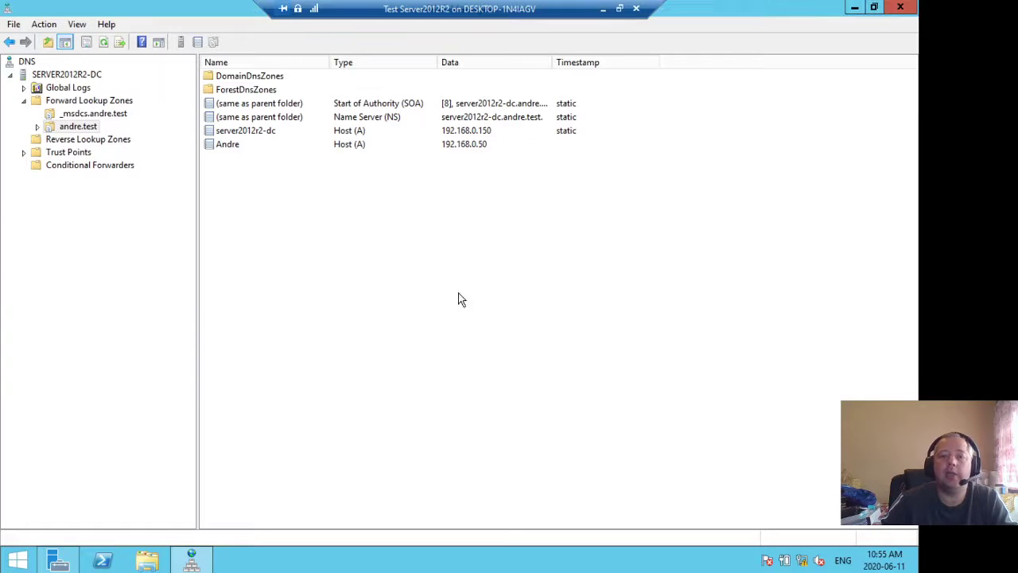
Step: Review the new host record, view Reverse Lookup Zones, Trust Points and Conditional Forwarders, and return to the andre.test zone
click(352, 151)
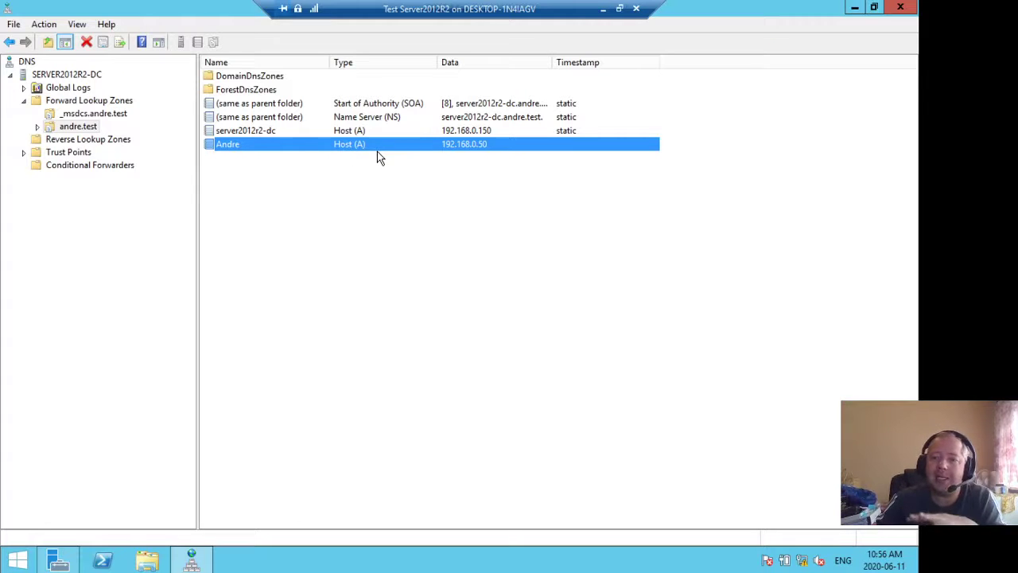
click(90, 142)
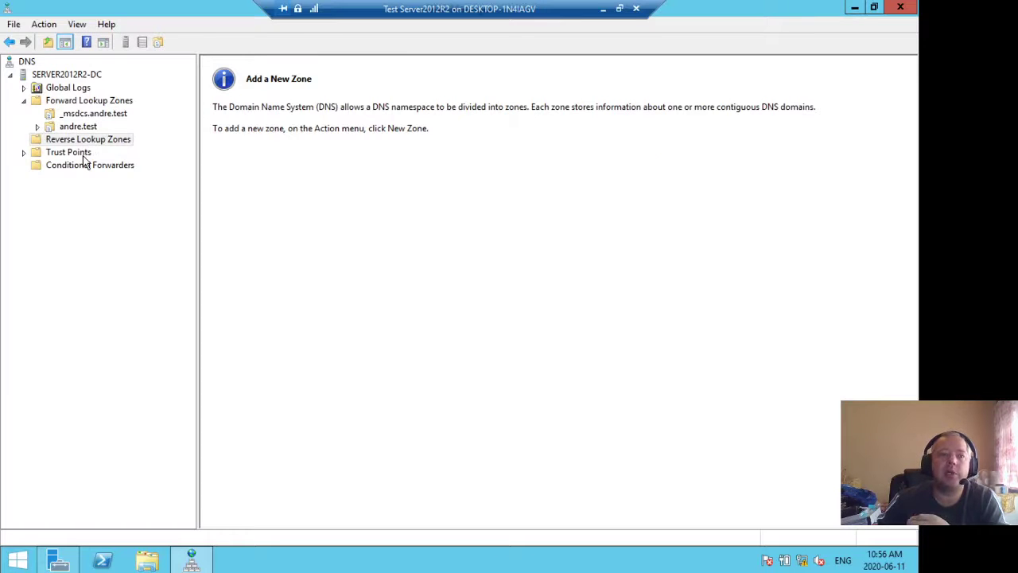
click(84, 154)
click(86, 167)
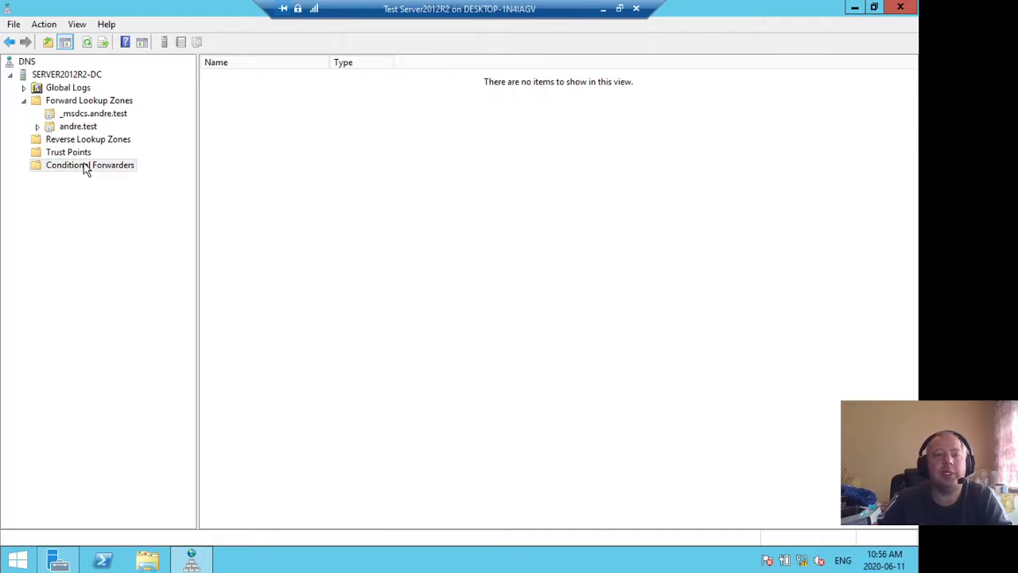
click(85, 129)
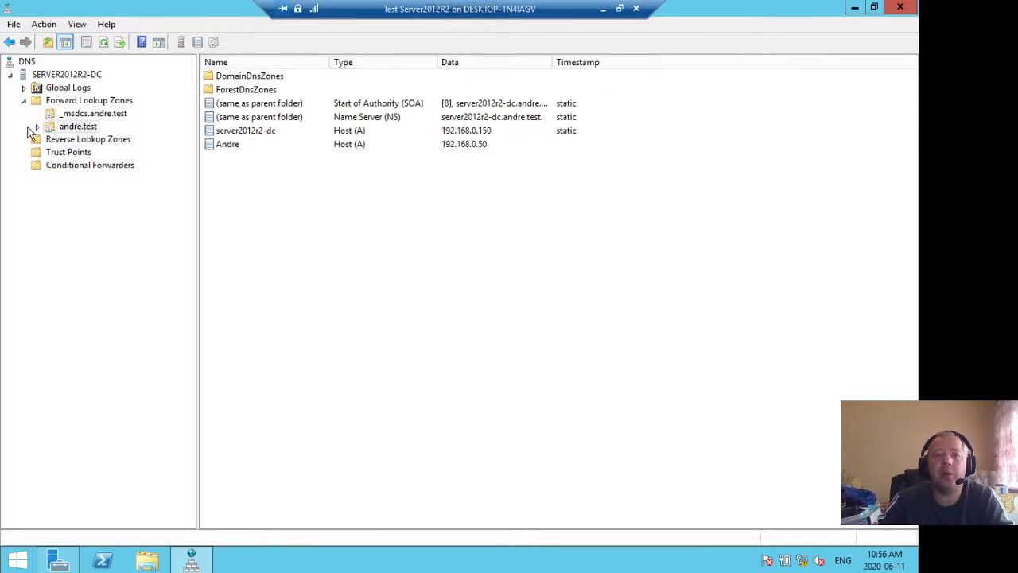